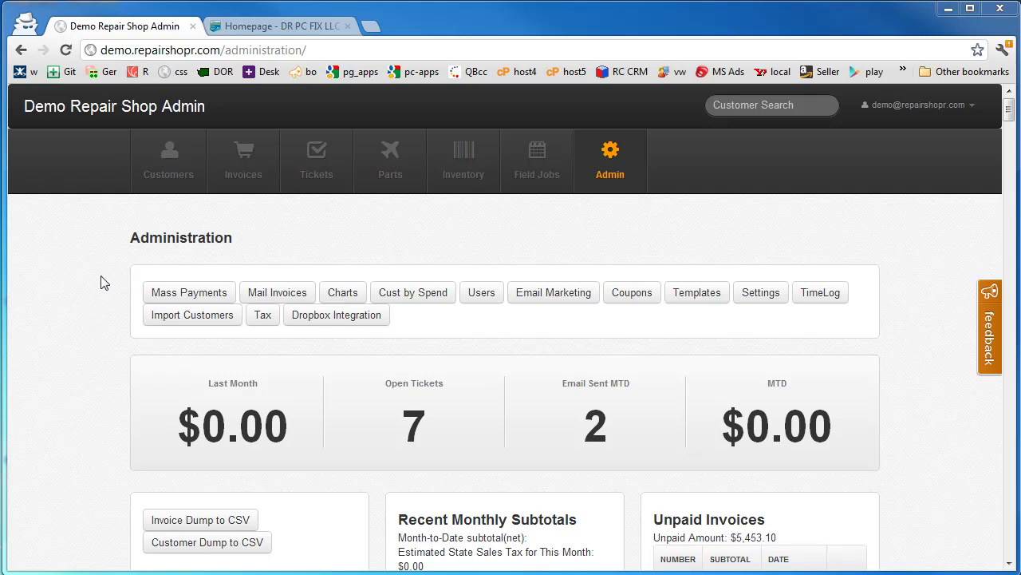
View the customer list and the invoice list
{"action": "left_click", "coordinate": [169, 160]}
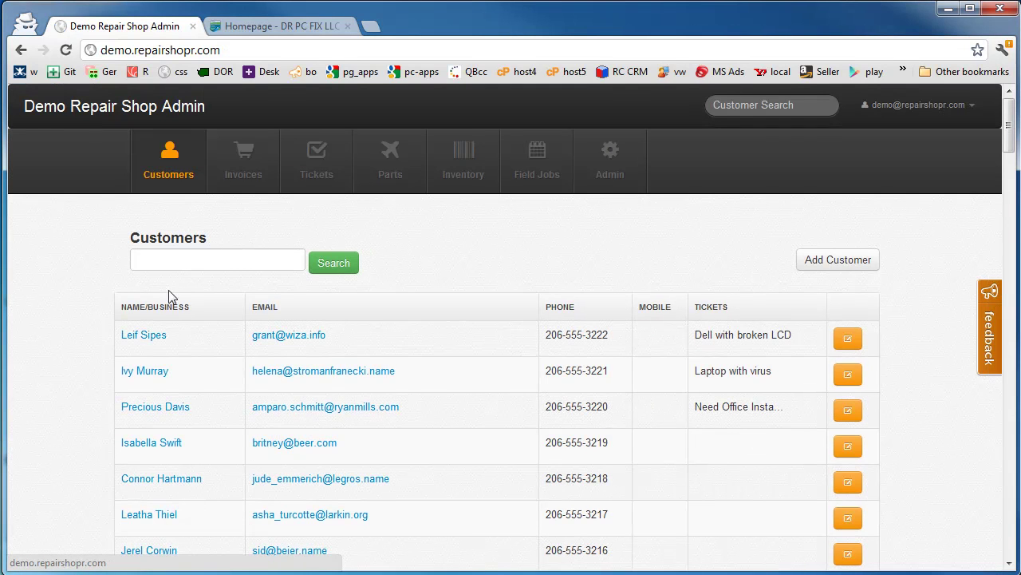
{"action": "left_click", "coordinate": [243, 163]}
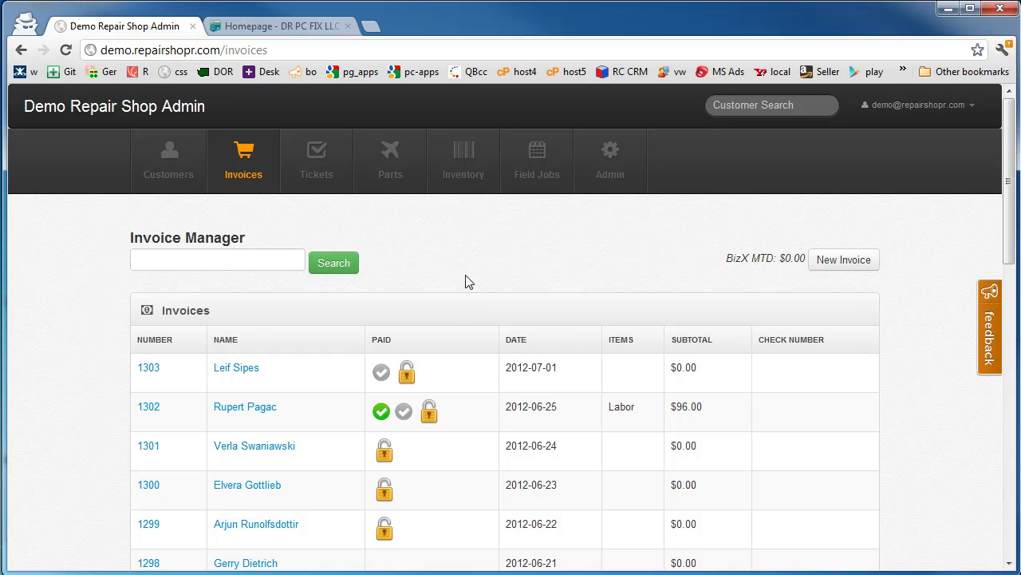
Open the administration tax reports and copy the pre-tax subtotal receipts amount for 2012-05-01 to 2012-05-31
{"action": "left_click", "coordinate": [609, 190]}
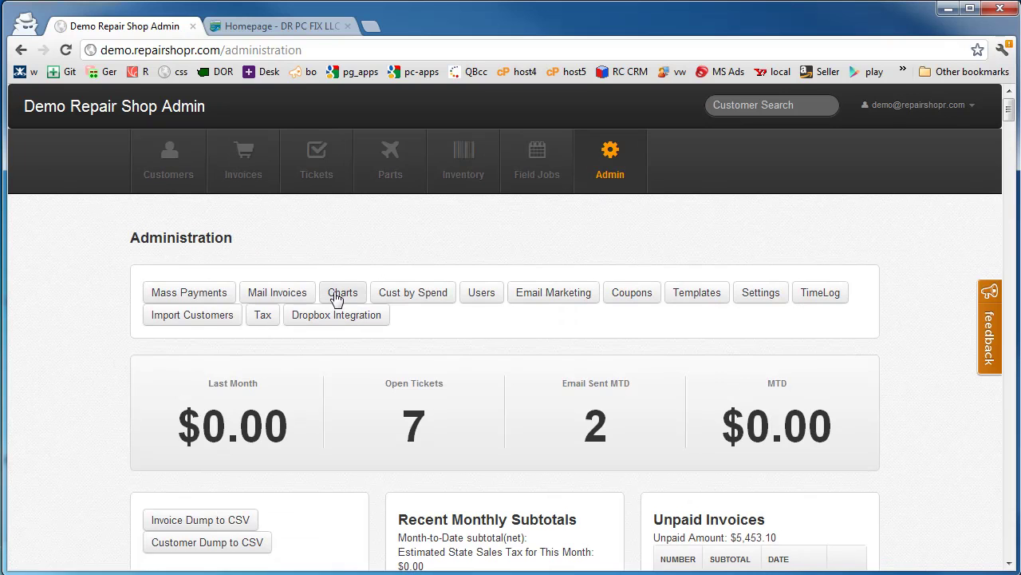
{"action": "left_click", "coordinate": [271, 322]}
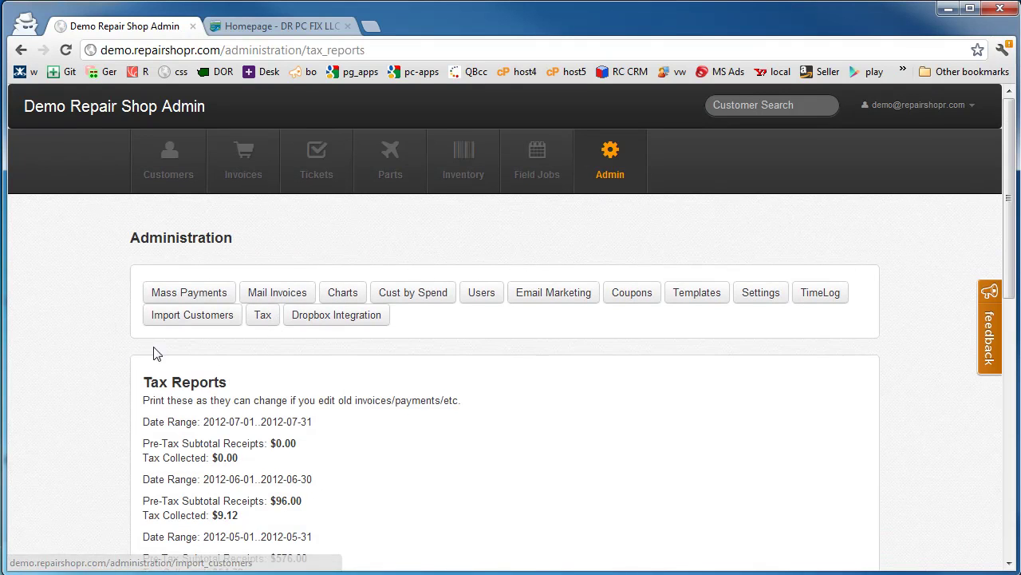
{"action": "scroll", "coordinate": [92, 403], "scroll_direction": "down", "scroll_amount": 3}
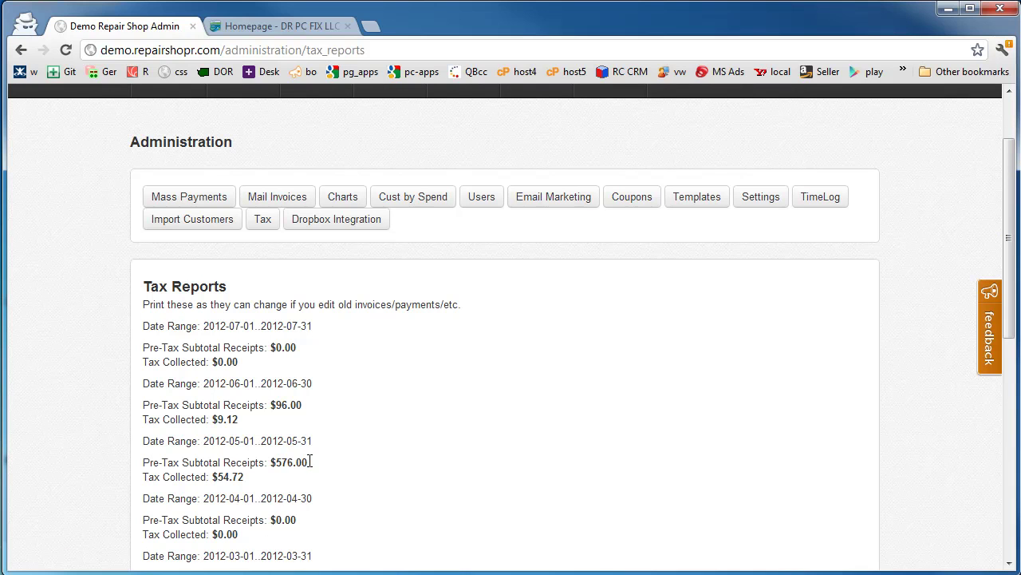
{"action": "left_click_drag", "start_coordinate": [309, 463], "coordinate": [276, 463]}
{"action": "right_click", "coordinate": [279, 463]}
{"action": "left_click", "coordinate": [315, 473]}
Switch to QuickBooks Online and start a sales receipt for the customer WALKIN AAAA
{"action": "left_click", "coordinate": [270, 27]}
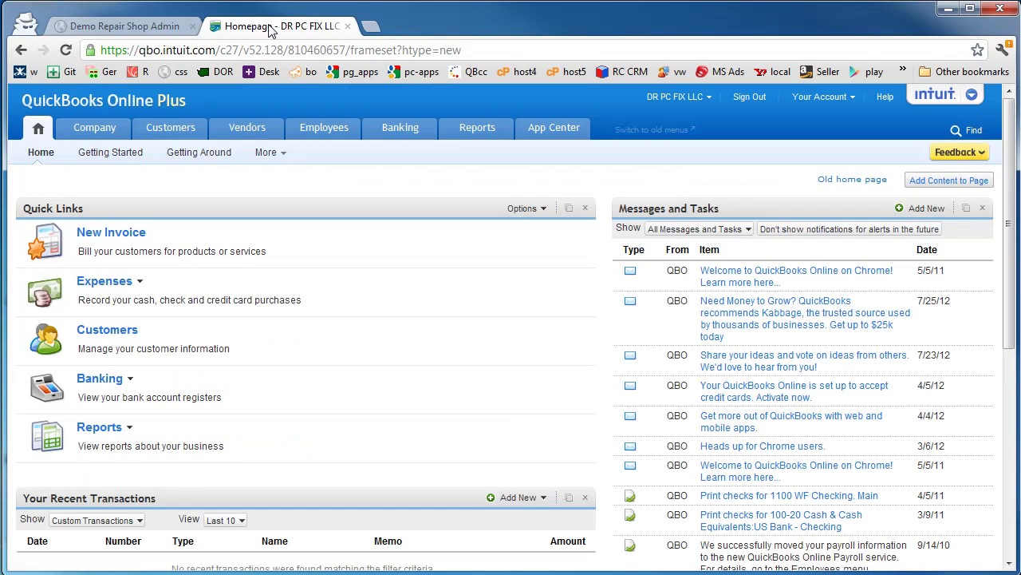
{"action": "left_click", "coordinate": [99, 128]}
{"action": "left_click", "coordinate": [161, 134]}
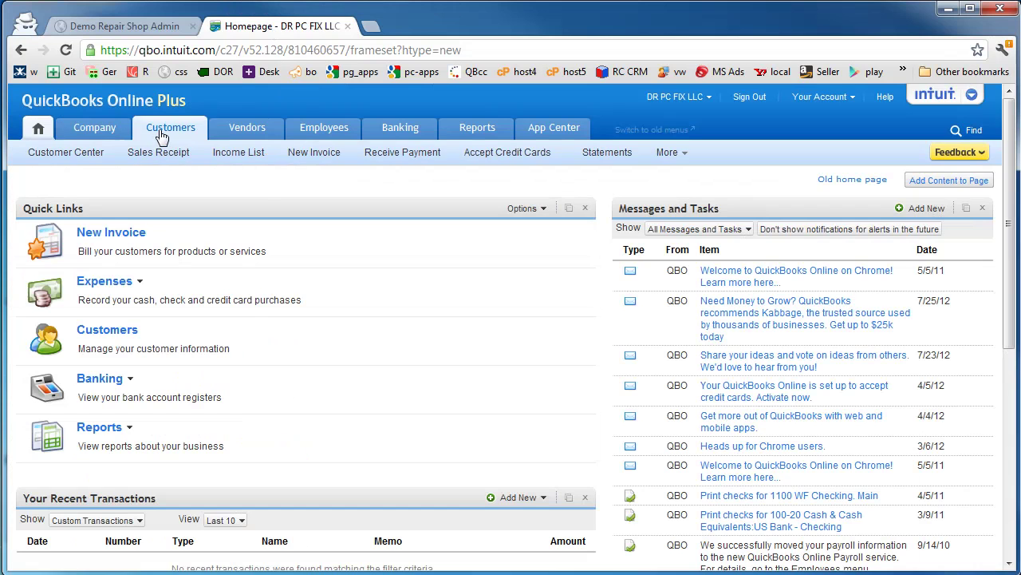
{"action": "left_click", "coordinate": [162, 152]}
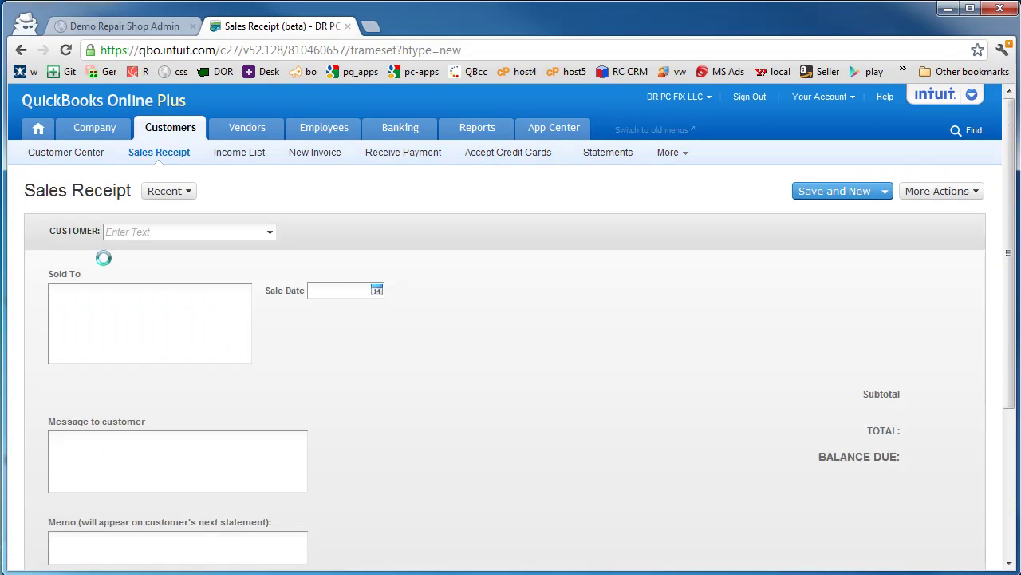
{"action": "left_click", "coordinate": [133, 232]}
{"action": "type", "text": "walk"}
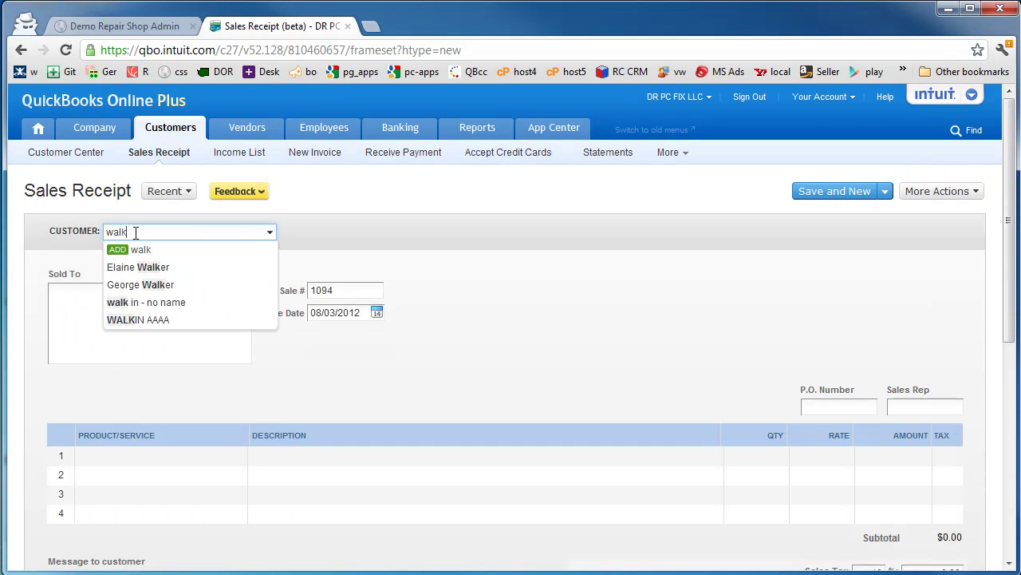
{"action": "left_click", "coordinate": [147, 316]}
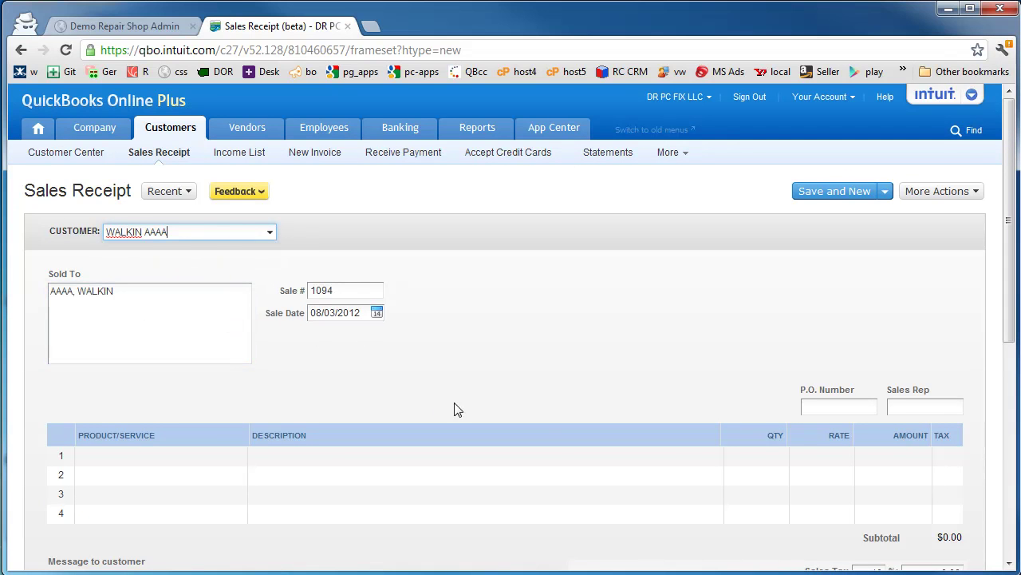
Add Hardware as the receipt's first line item with the description "journal entry for May sales"
{"action": "left_click", "coordinate": [156, 459]}
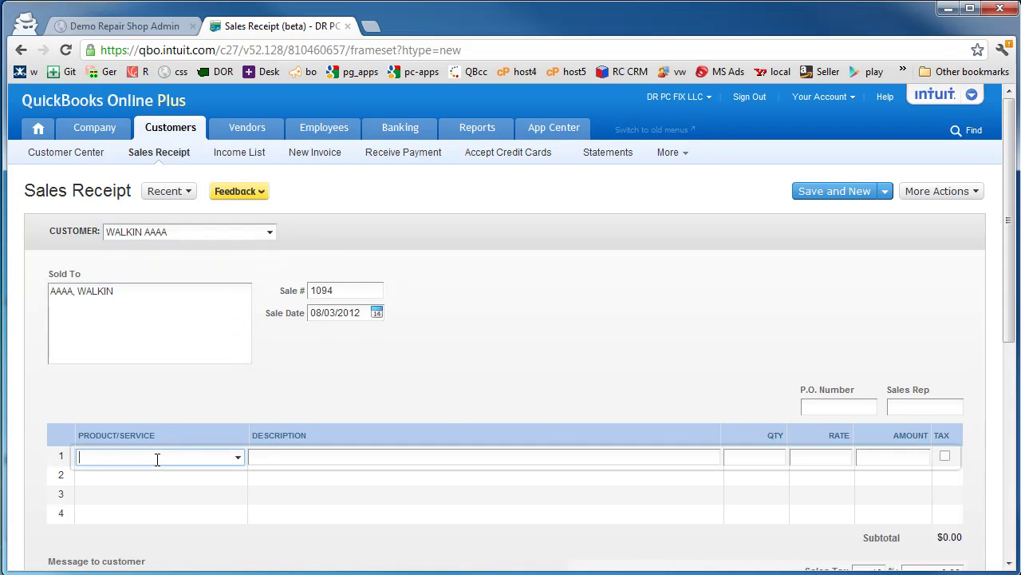
{"action": "left_click", "coordinate": [238, 457]}
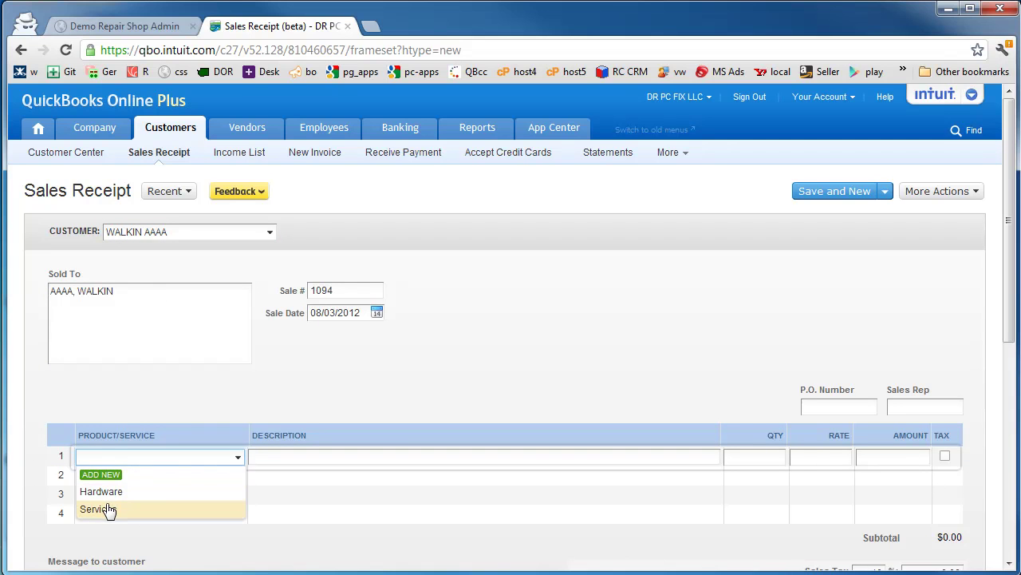
{"action": "left_click", "coordinate": [84, 493]}
{"action": "left_click", "coordinate": [284, 461]}
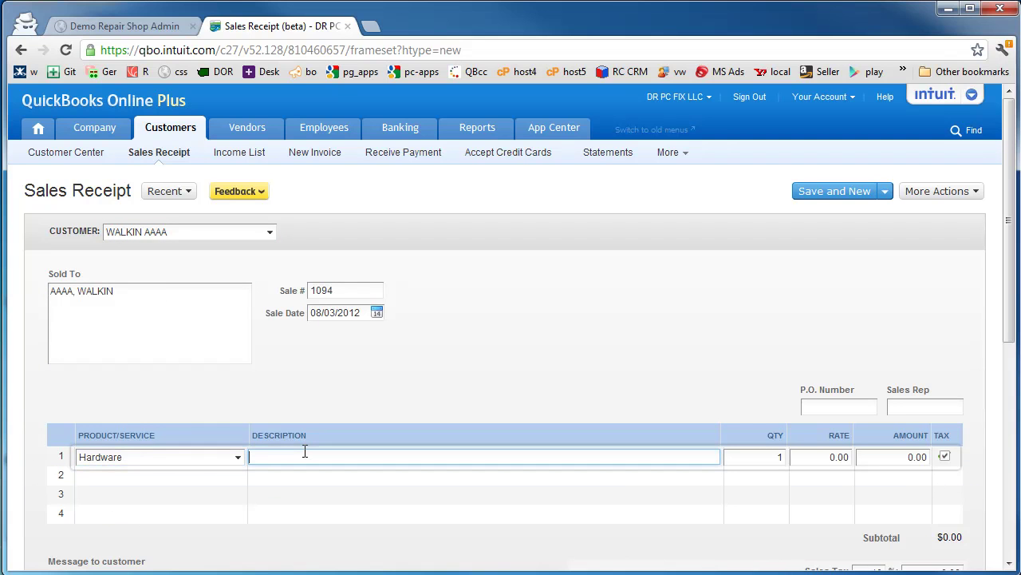
{"action": "type", "text": "jo9"}
{"action": "type", "text": "rnal entry for"}
{"action": "left_click", "coordinate": [122, 29]}
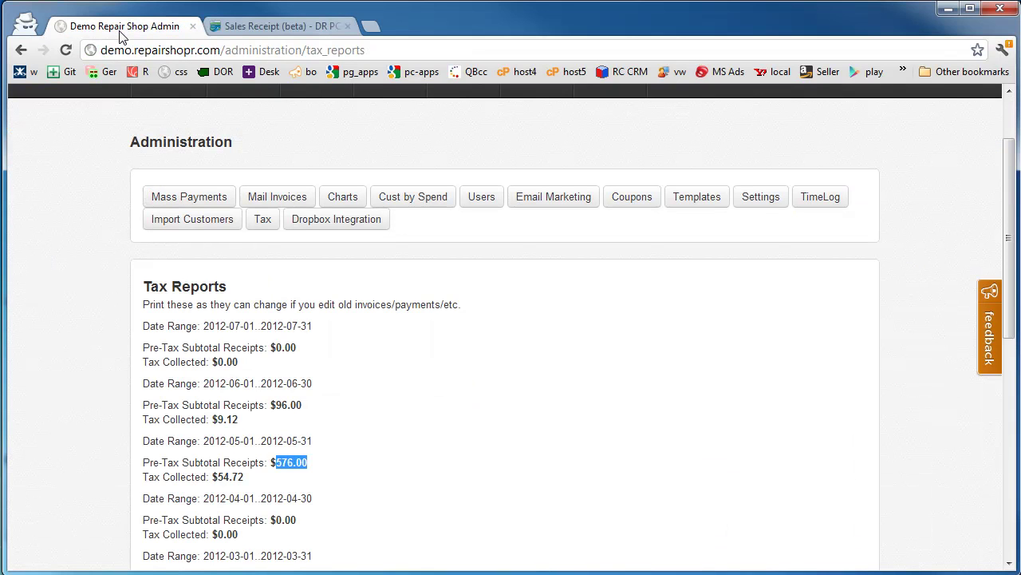
{"action": "left_click", "coordinate": [300, 24]}
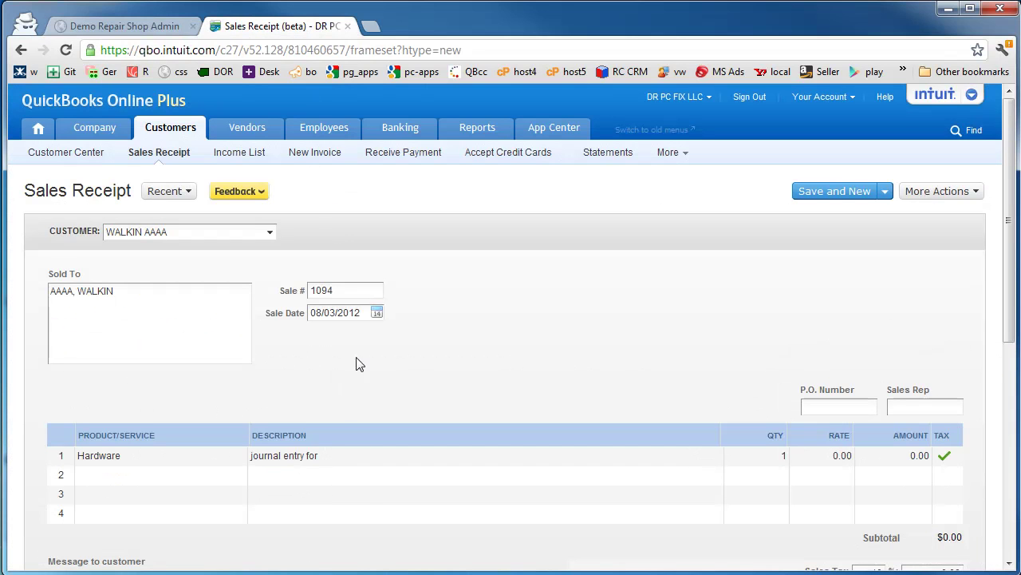
{"action": "left_click", "coordinate": [349, 456]}
{"action": "left_click", "coordinate": [348, 457]}
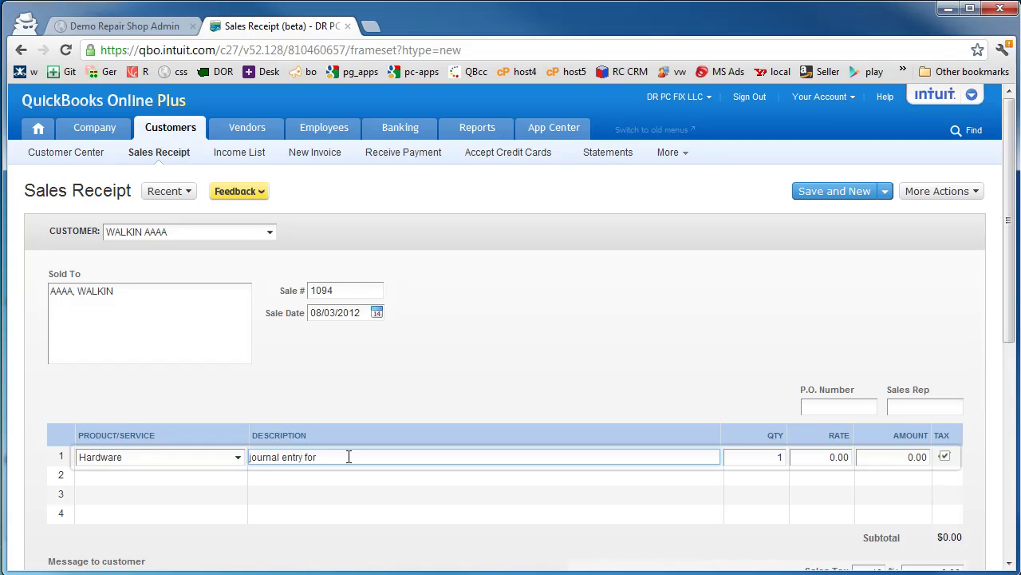
{"action": "type", "text": "May sales"}
Set the rate of the Hardware line to 576.00
{"action": "key", "text": "Tab"}
{"action": "key", "text": "Tab"}
{"action": "type", "text": "576.00"}
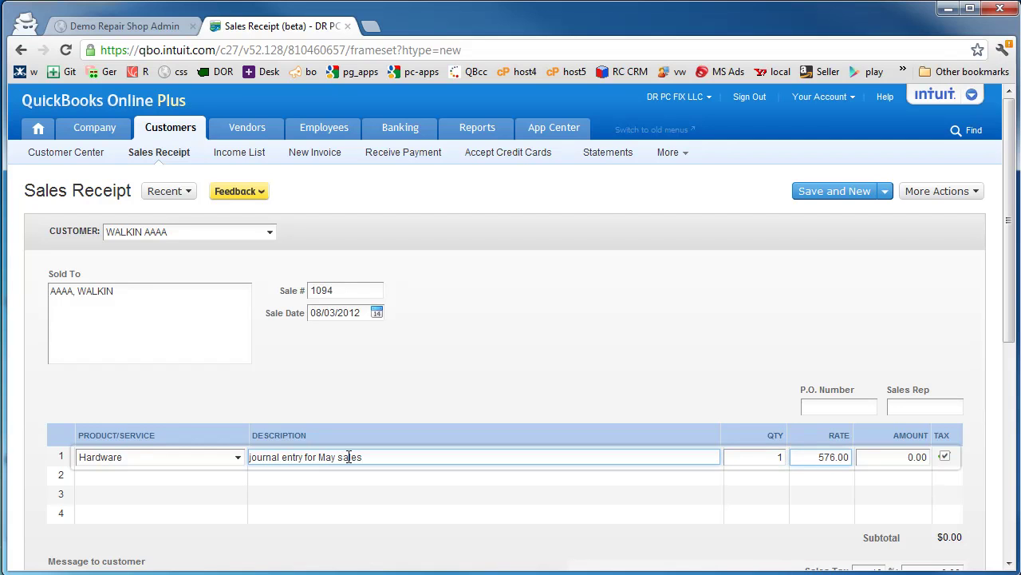
{"action": "key", "text": "Tab"}
{"action": "left_click", "coordinate": [691, 403]}
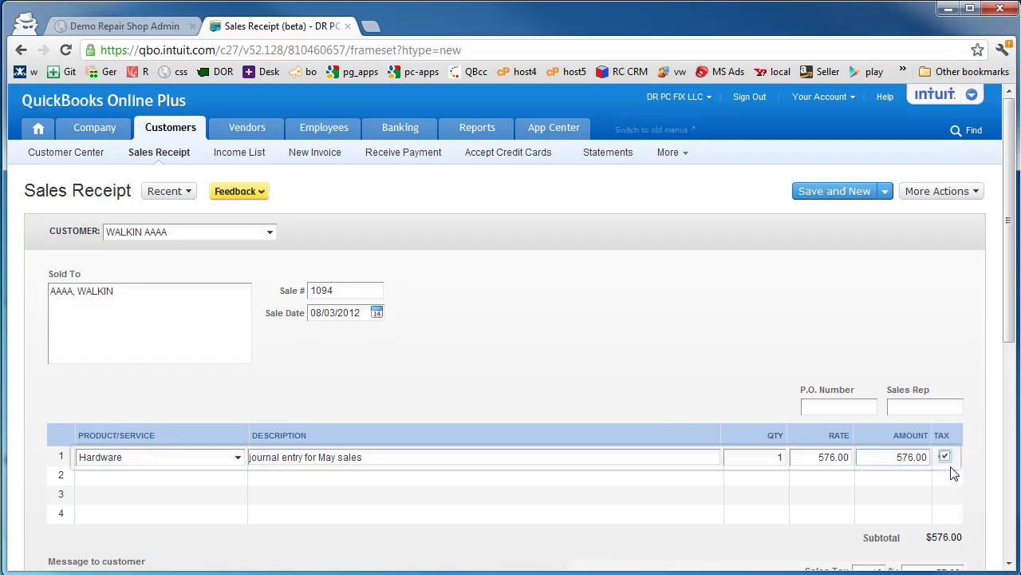
Set the receipt's sale date to 05/01/2012
{"action": "left_click", "coordinate": [377, 312]}
{"action": "left_click", "coordinate": [386, 335]}
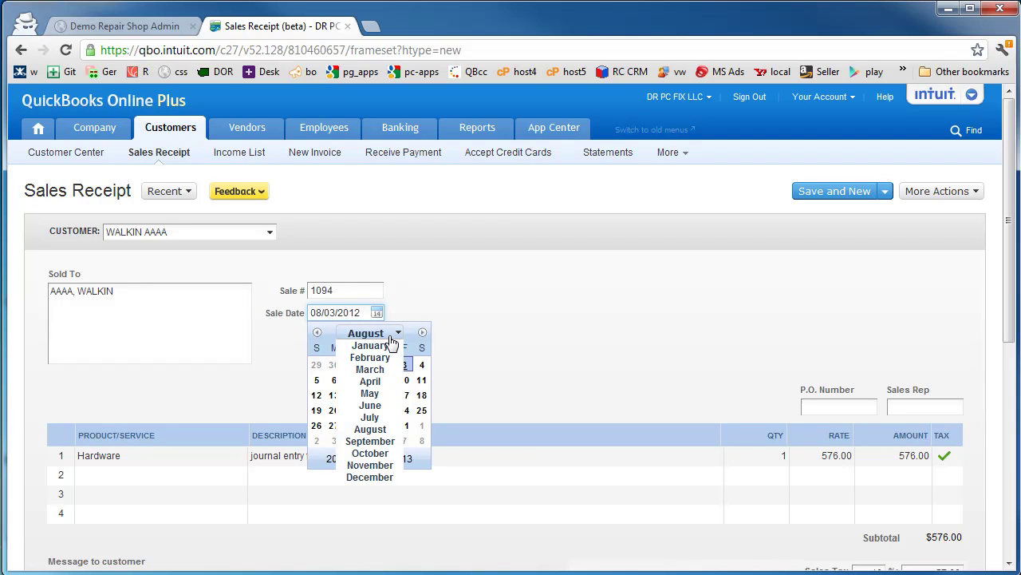
{"action": "left_click", "coordinate": [370, 390]}
{"action": "left_click", "coordinate": [352, 365]}
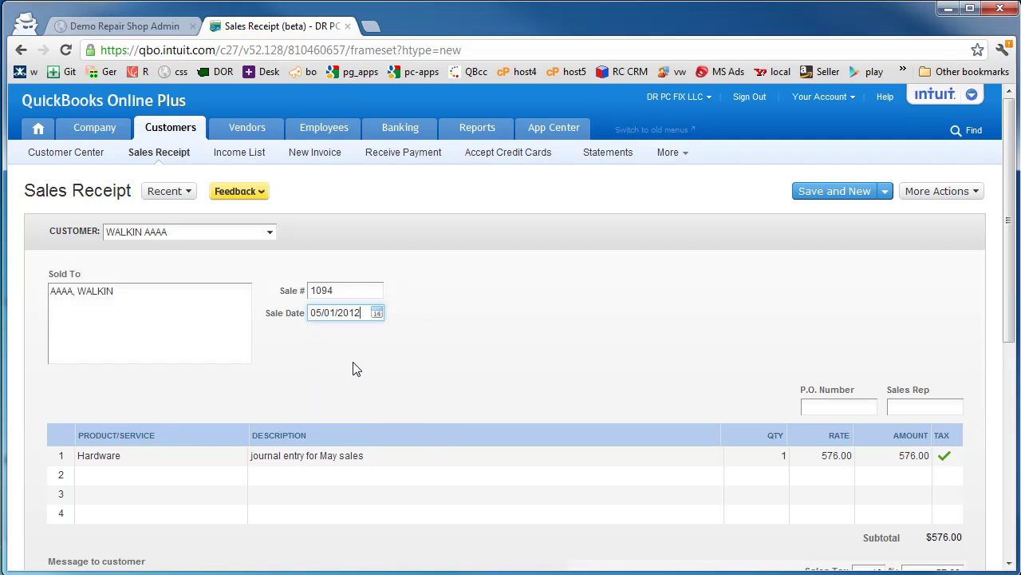
Set the receipt's payment to be grouped with other undeposited funds
{"action": "left_click_drag", "start_coordinate": [1009, 301], "coordinate": [995, 429]}
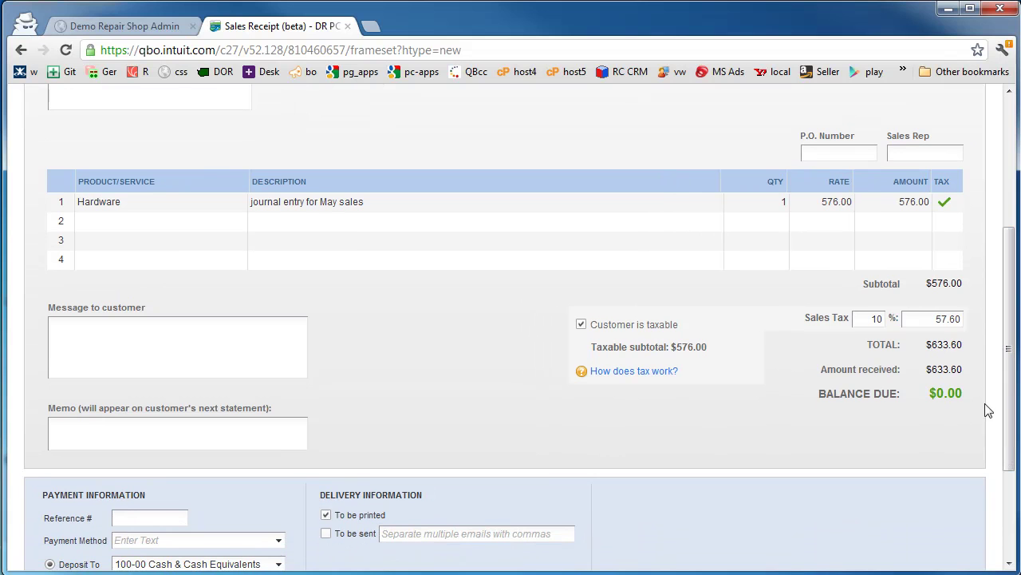
{"action": "left_click_drag", "start_coordinate": [1009, 354], "coordinate": [989, 419]}
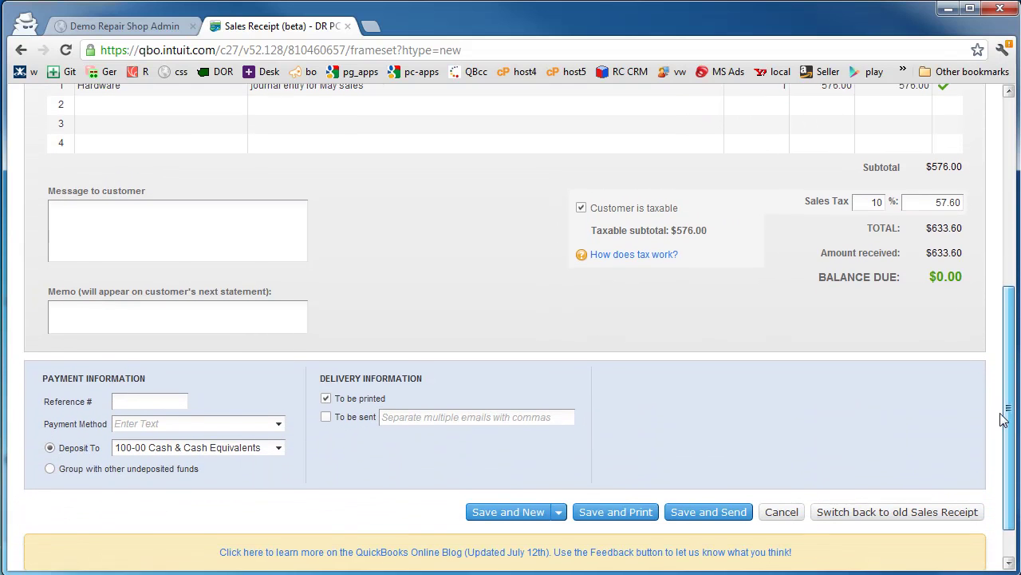
{"action": "left_click", "coordinate": [83, 460]}
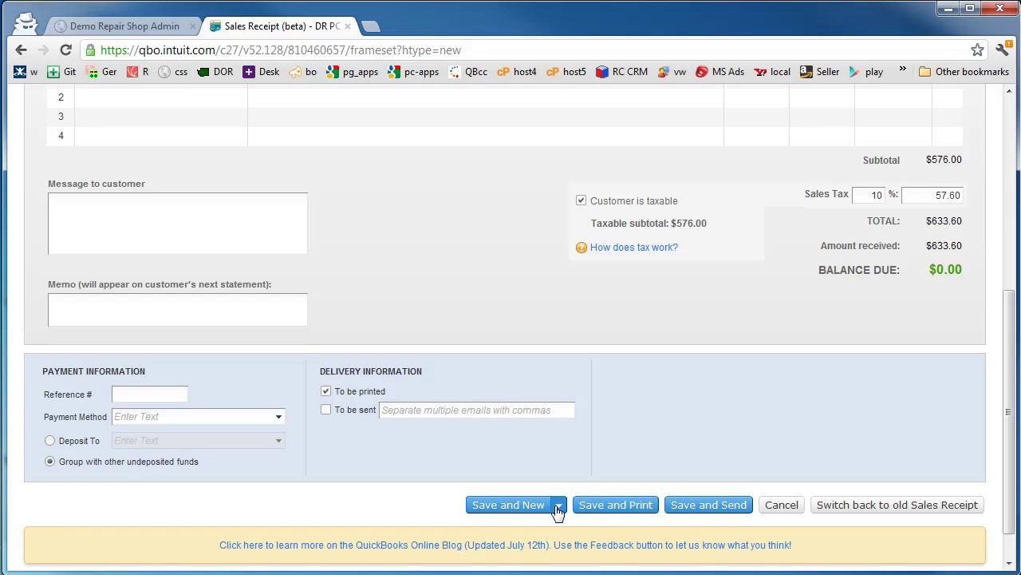
Save and print the sales receipt, close the printable copy, and leave the transaction in the print queue
{"action": "left_click", "coordinate": [591, 511]}
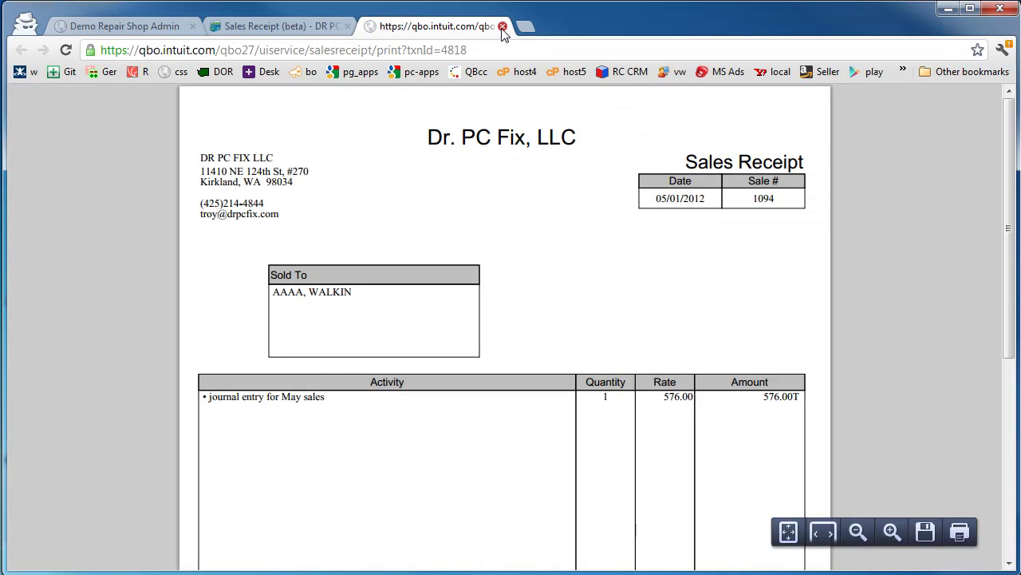
{"action": "left_click", "coordinate": [502, 27]}
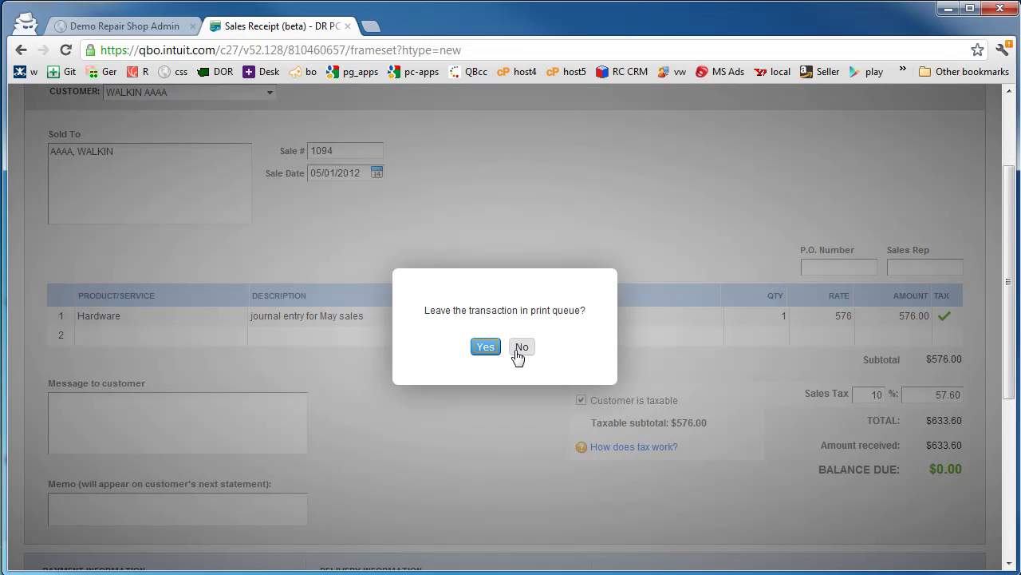
{"action": "left_click", "coordinate": [486, 346]}
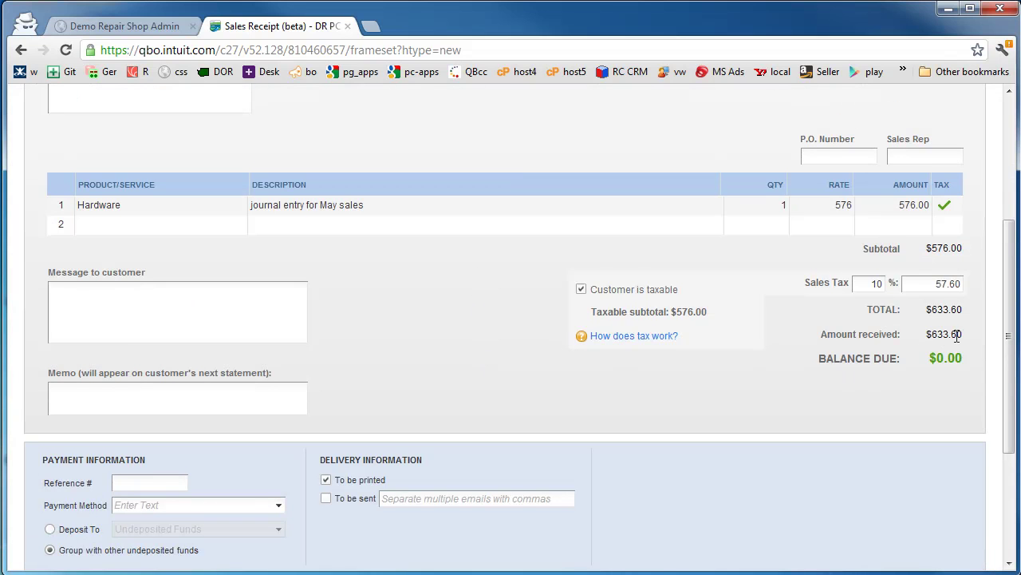
Examine the amount received and the details of the saved sales receipt
{"action": "left_click_drag", "start_coordinate": [960, 334], "coordinate": [925, 334]}
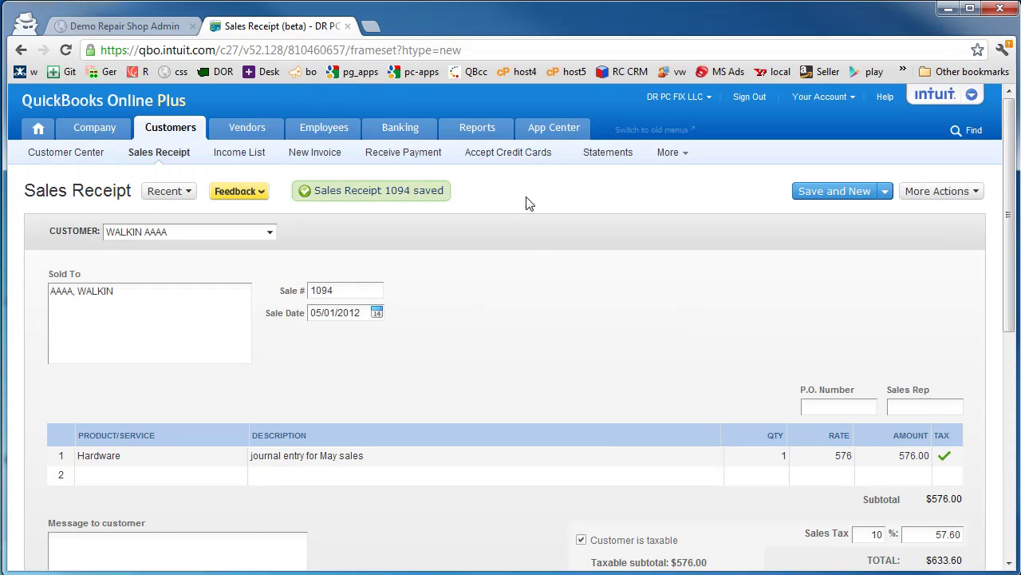
{"action": "scroll", "coordinate": [526, 203], "scroll_direction": "down", "scroll_amount": 1}
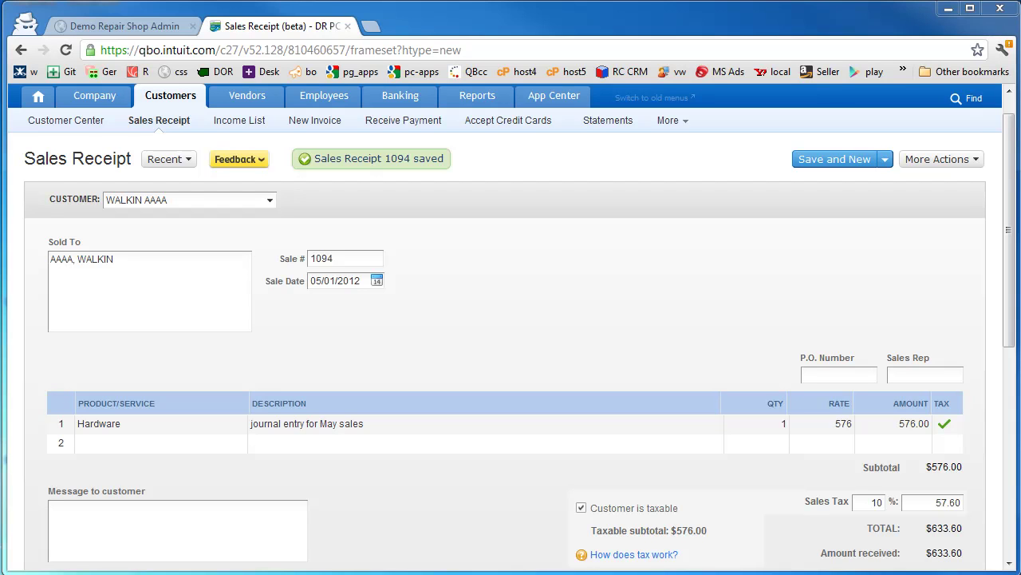
Switch back to the repair shop administration and open the revenue charts and the customers-by-spend report
{"action": "left_click", "coordinate": [143, 32]}
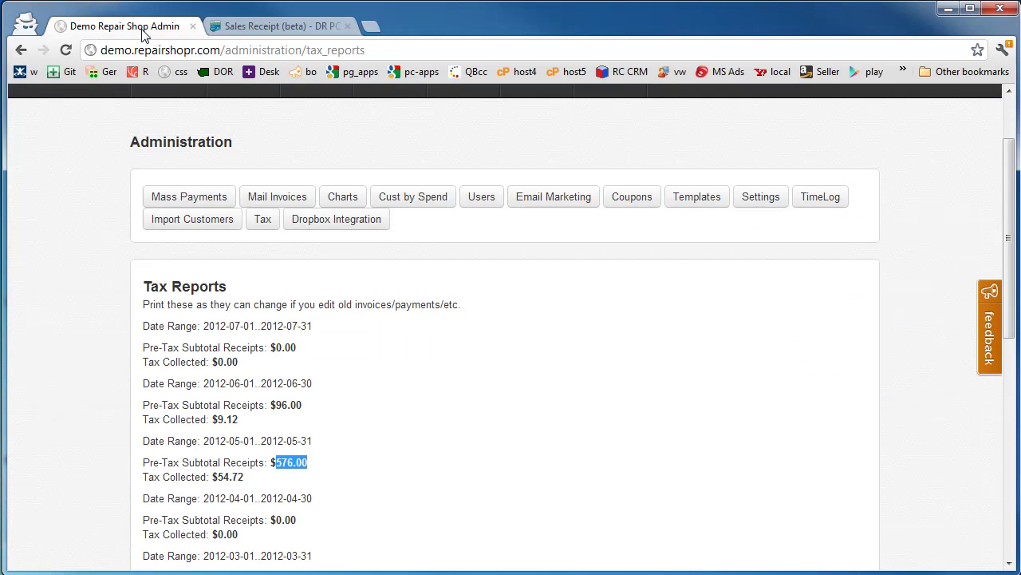
{"action": "left_click", "coordinate": [361, 197]}
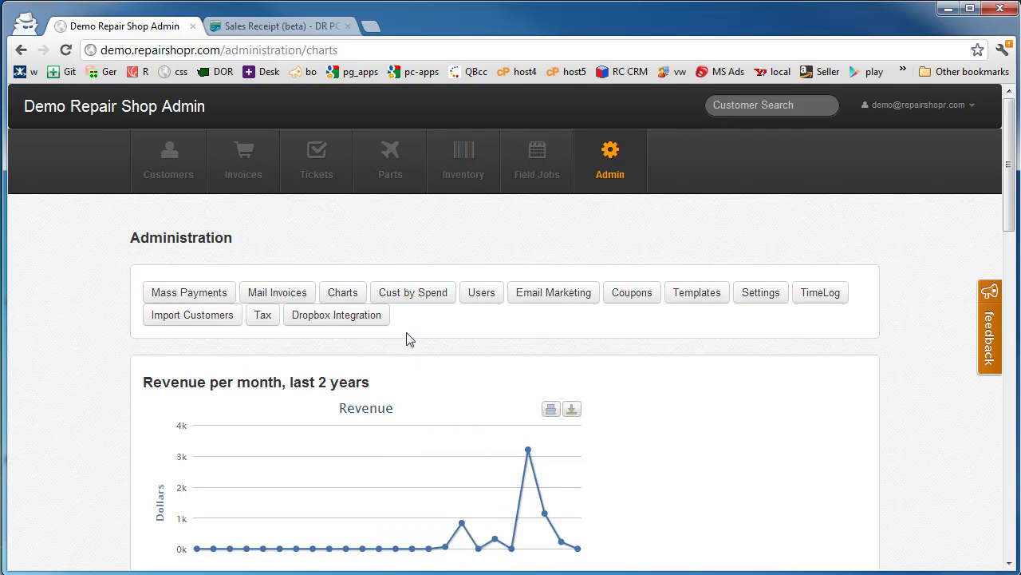
{"action": "left_click", "coordinate": [415, 292]}
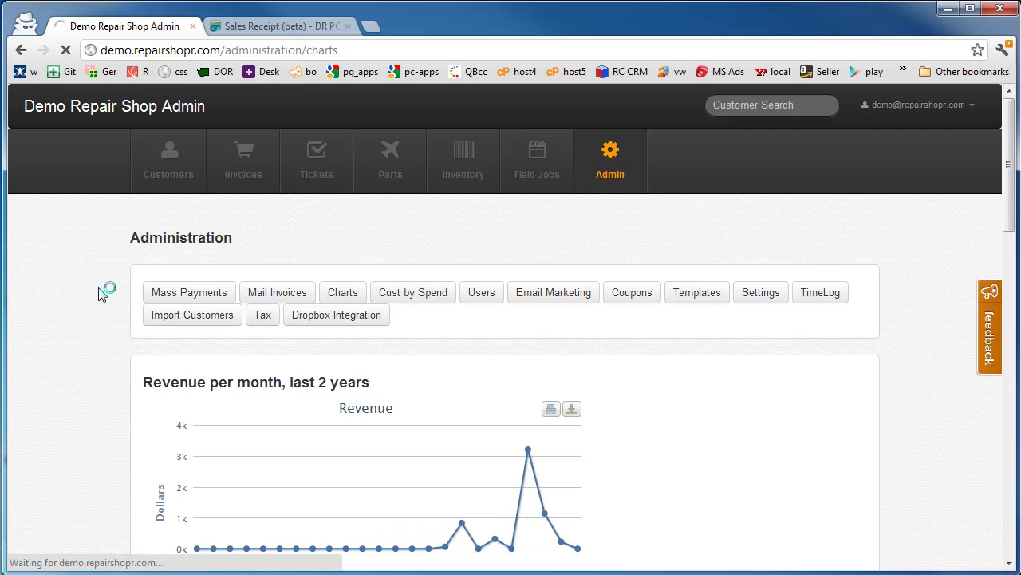